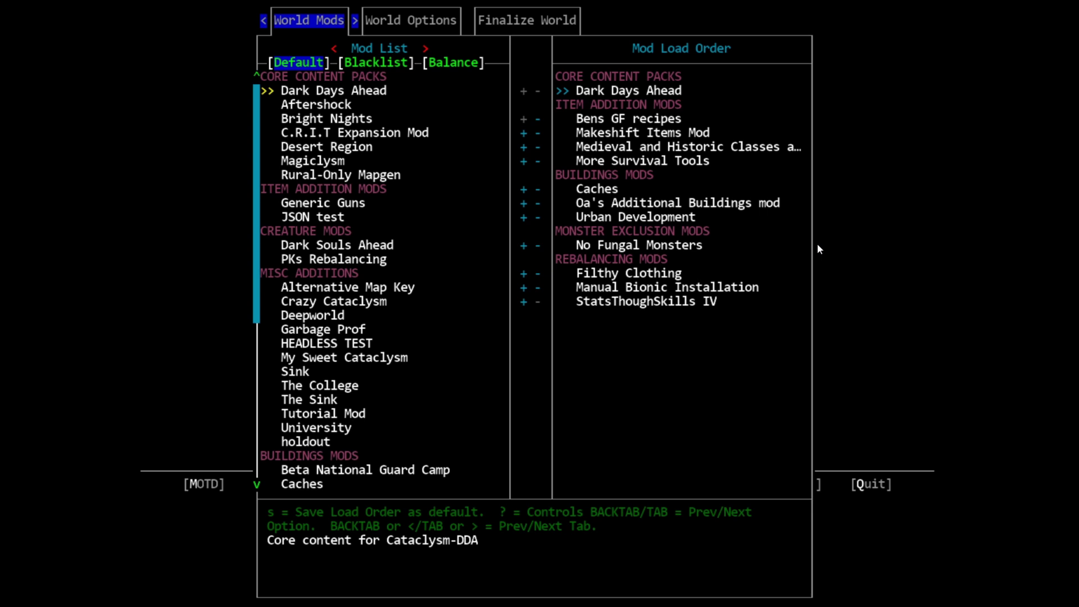
Look through the Blacklist category of the world mods for the monster exclusion mods on offer
key(Right)
key(Left)
key(bracketright)
key(Up)
key(Up)
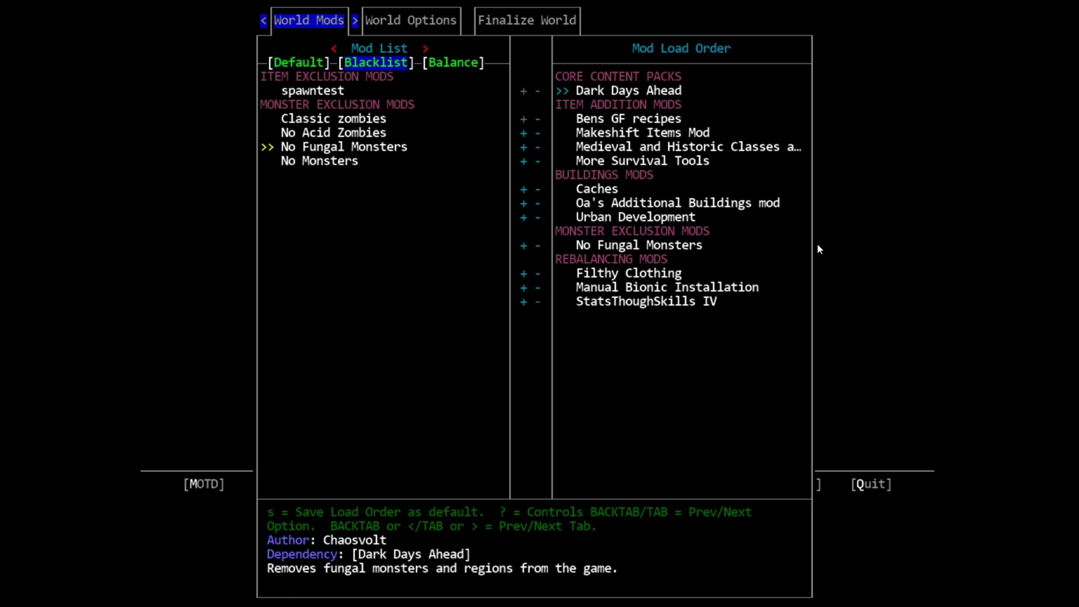
key(Up)
key(Up)
key(Down)
key(Down)
key(Down)
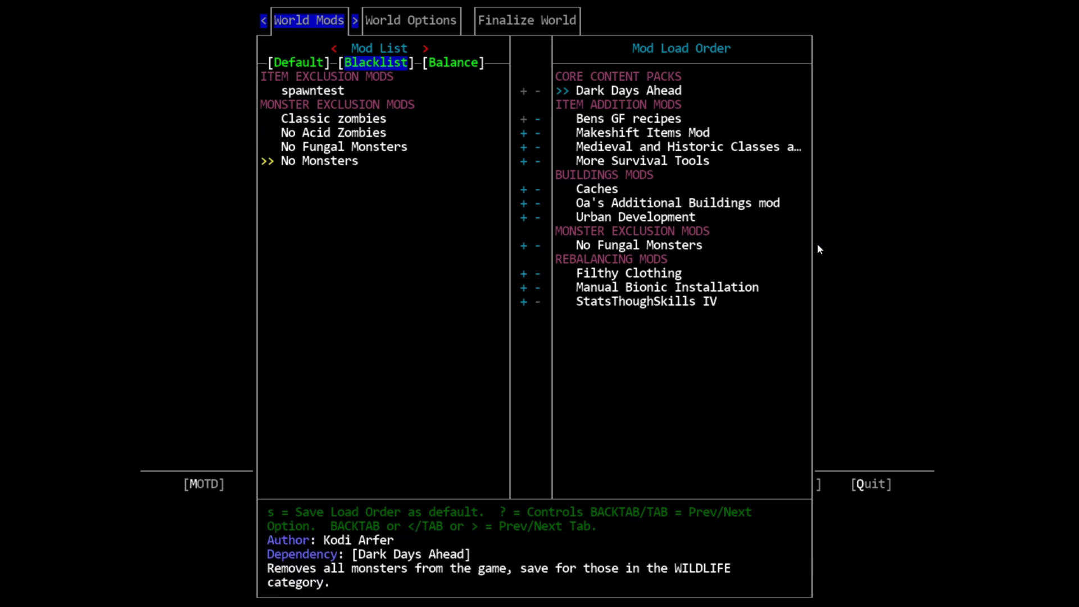
key(Down)
key(Down)
key(Down)
key(Down)
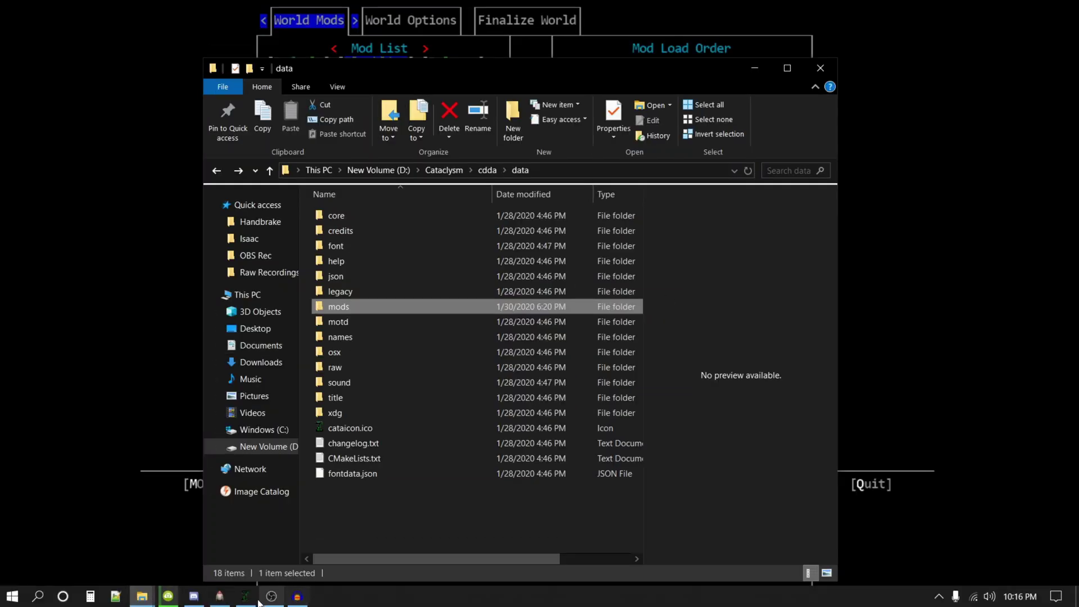
Check the game directory in CDDA Game Launcher, and open the cdda\data\mods folder in File Explorer
click(222, 599)
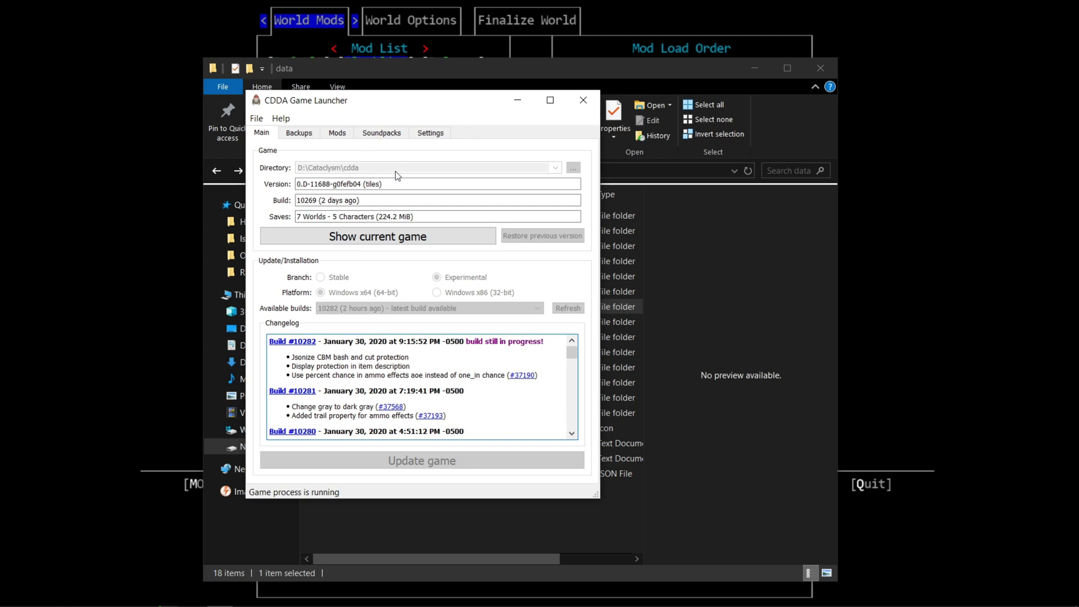
click(518, 100)
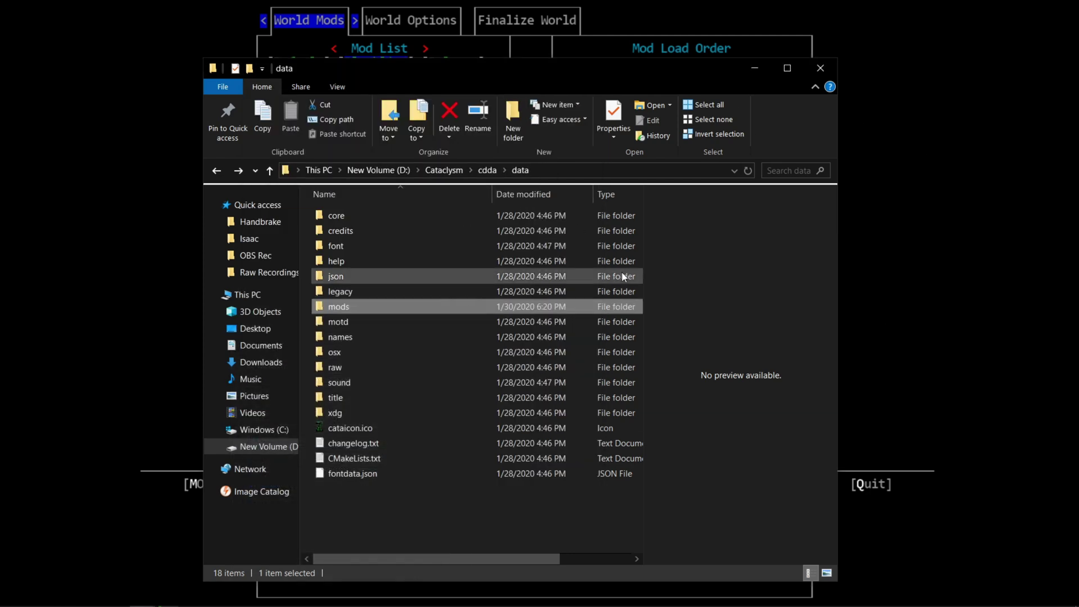
click(487, 170)
double_click(354, 236)
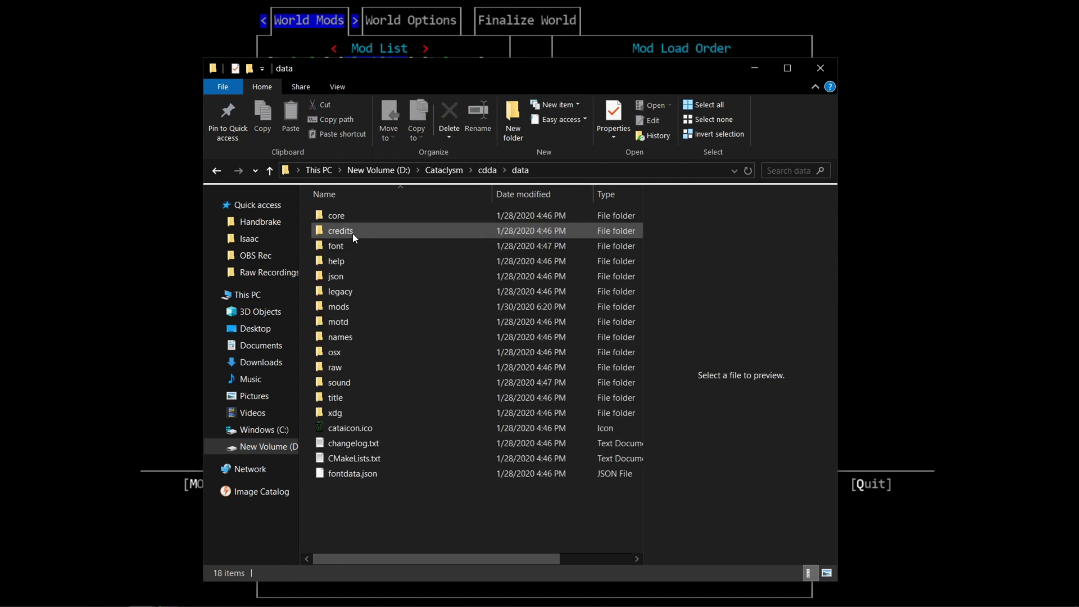
double_click(366, 307)
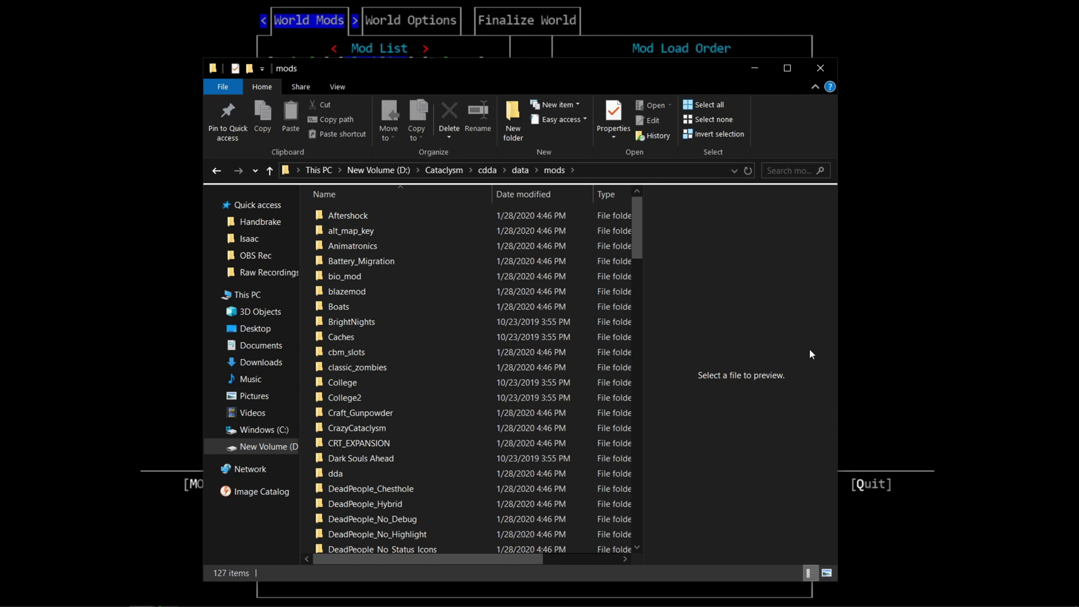
Find the No_Triffids folder among the mods and open it
scroll(511, 399, down, 15)
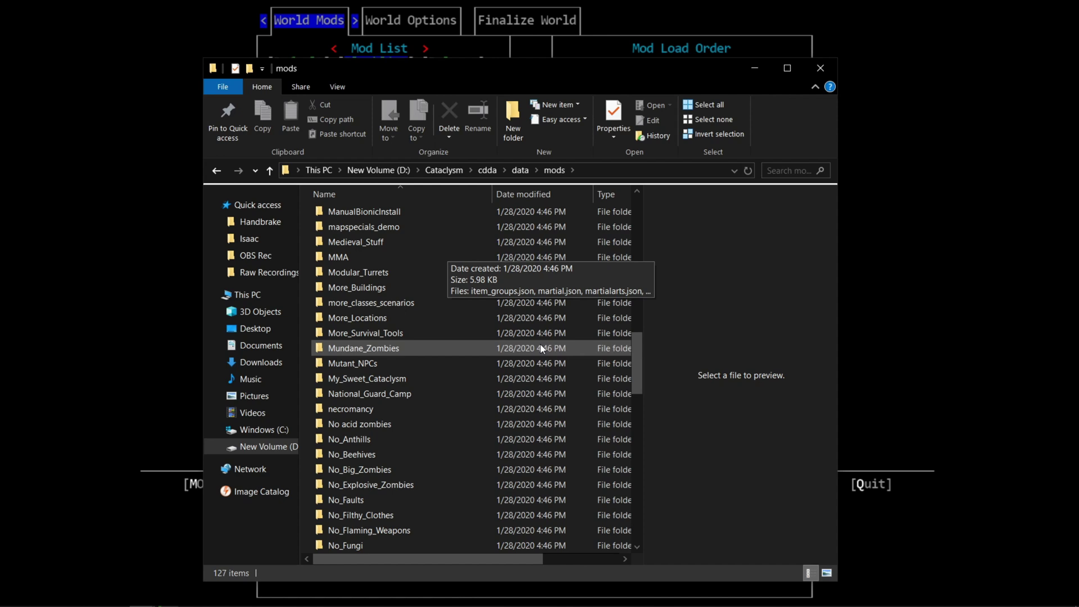
scroll(457, 318, up, 9)
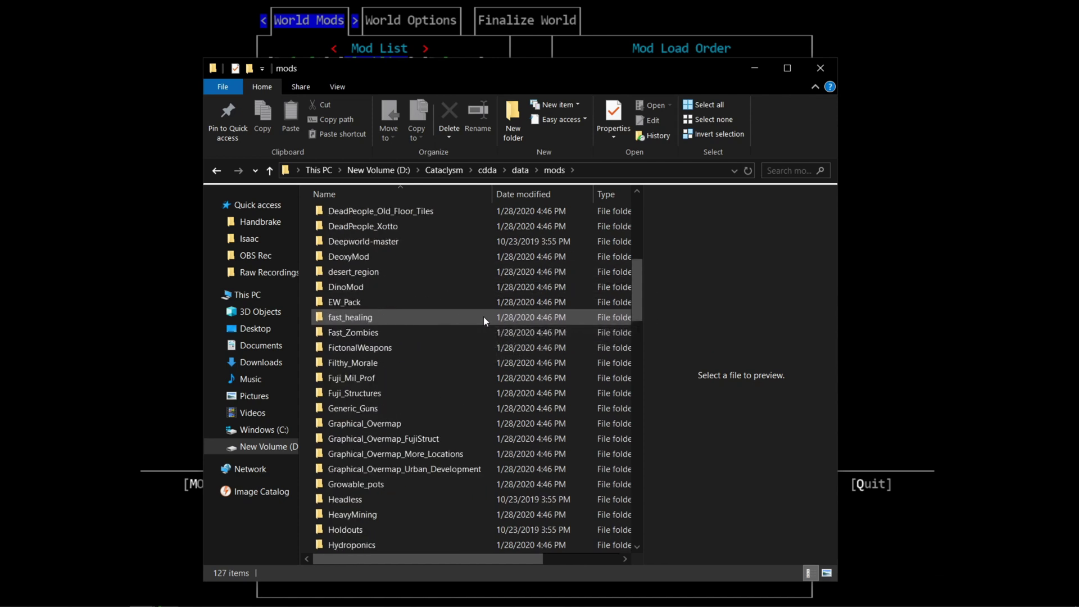
mouse_move(483, 316)
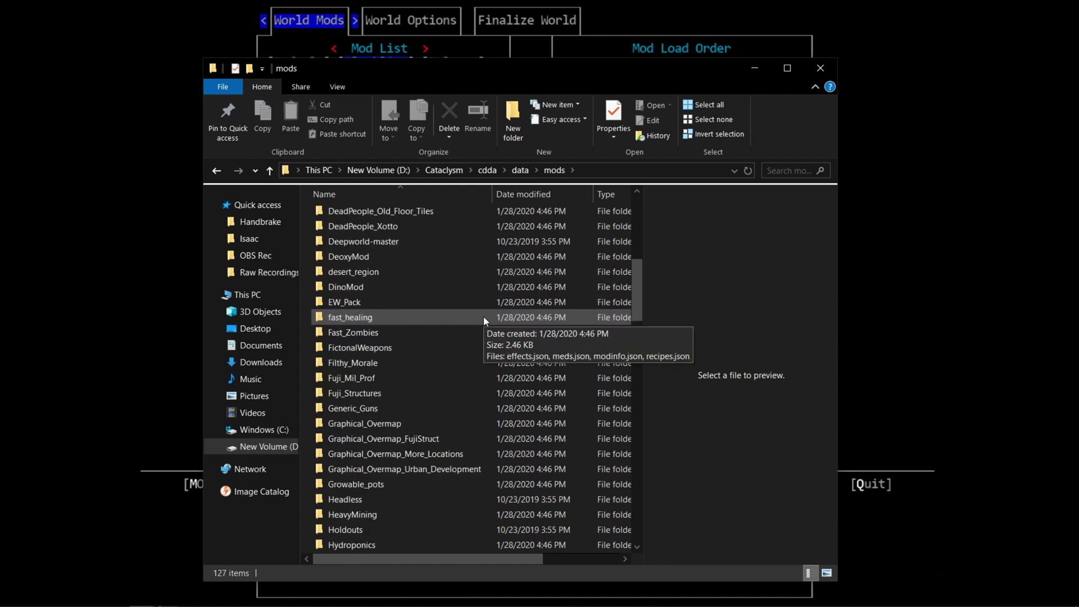
scroll(475, 319, down, 16)
scroll(464, 323, up, 1)
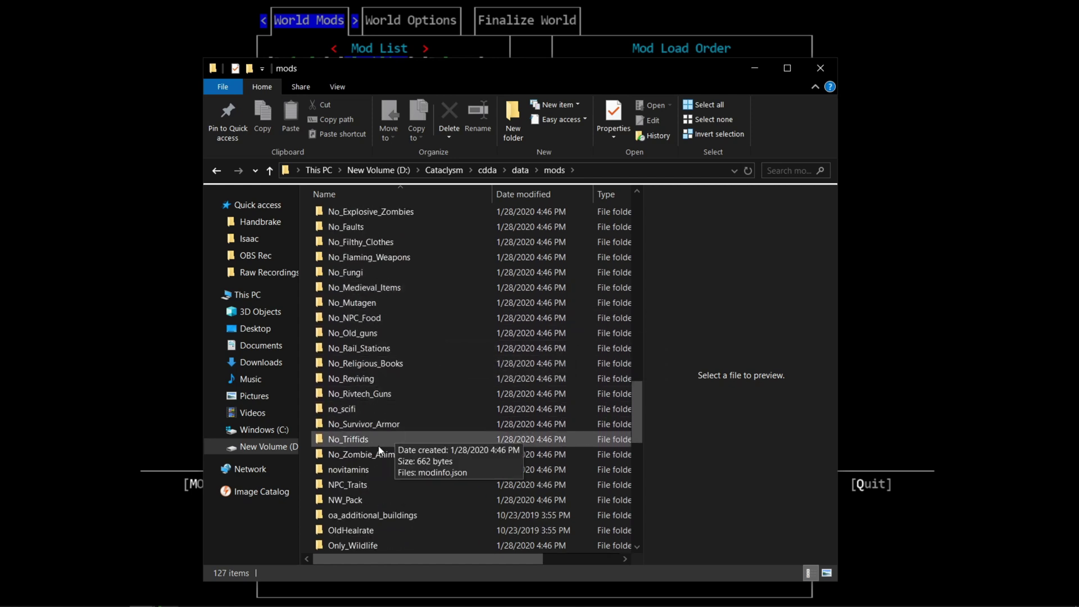
double_click(383, 440)
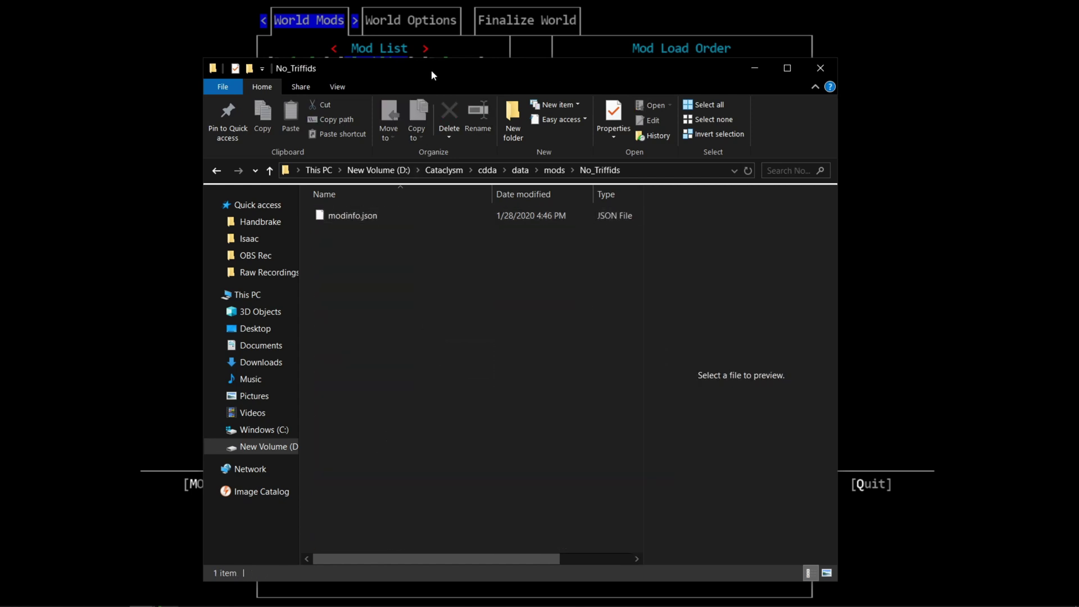
Open modinfo.json in Notepad++, set its "obsolete" value to false and save the file
drag(431, 70, 466, 68)
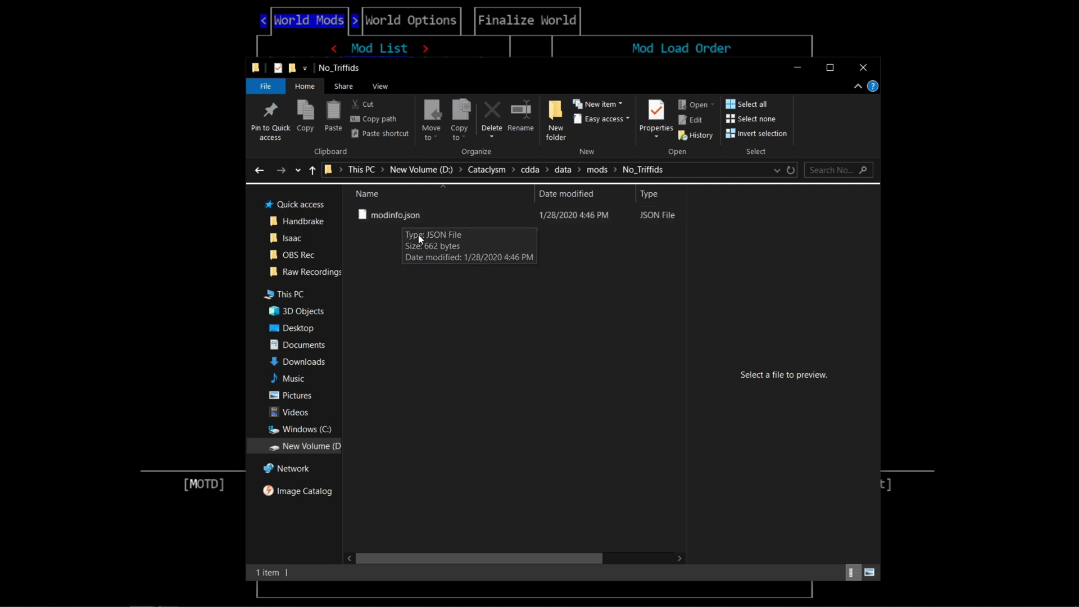
right_click(383, 214)
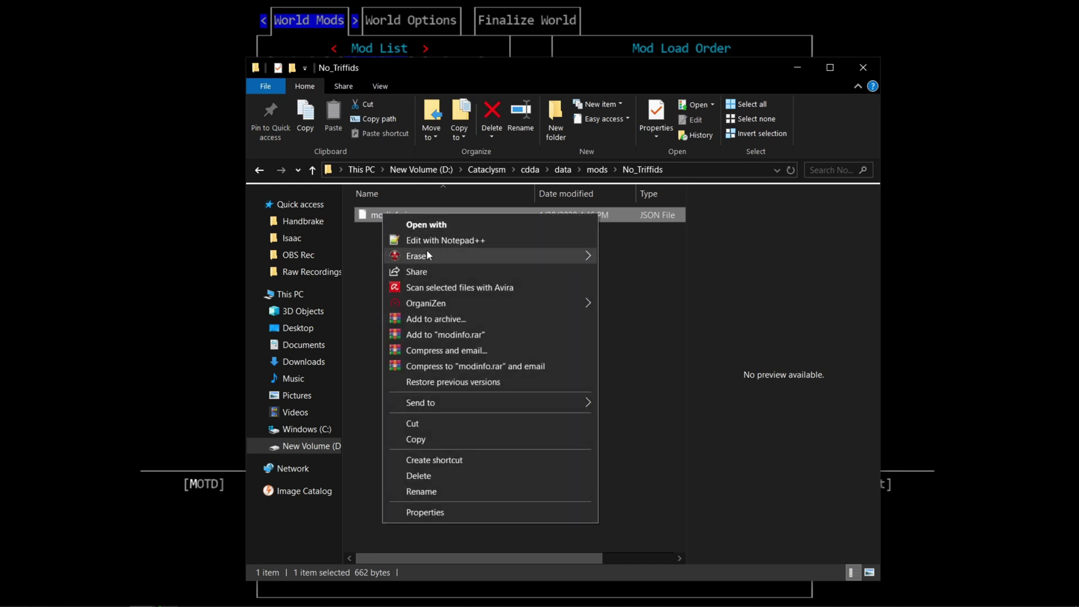
click(436, 239)
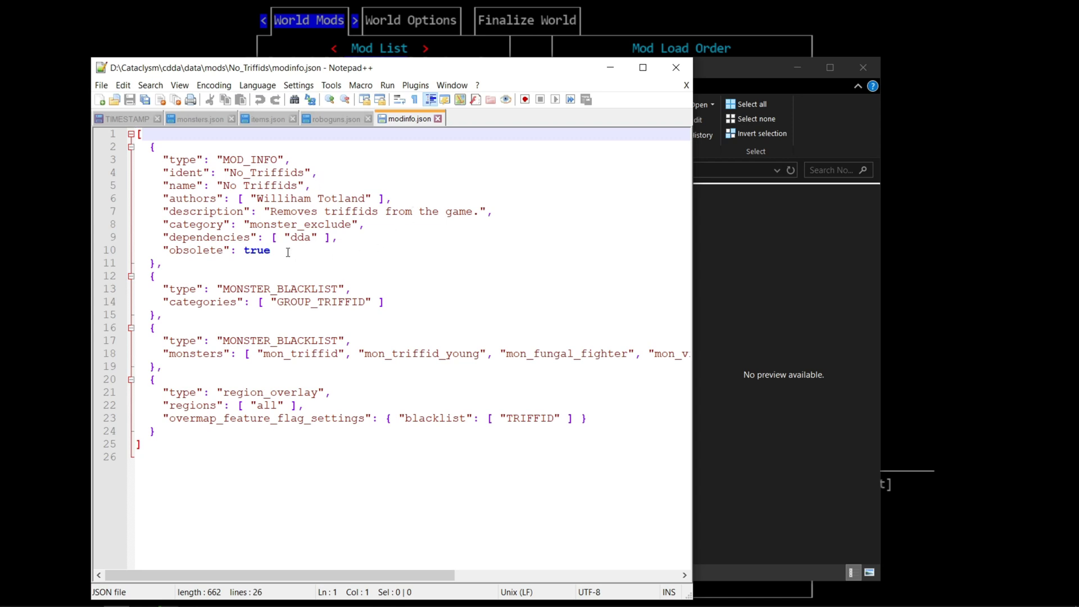
drag(176, 253, 272, 253)
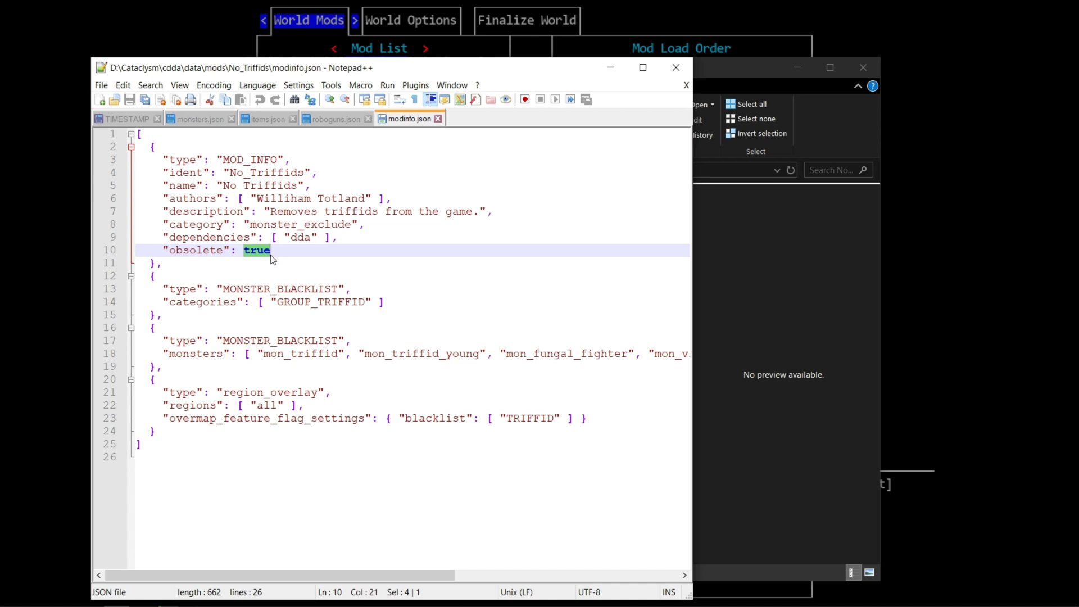
text(false)
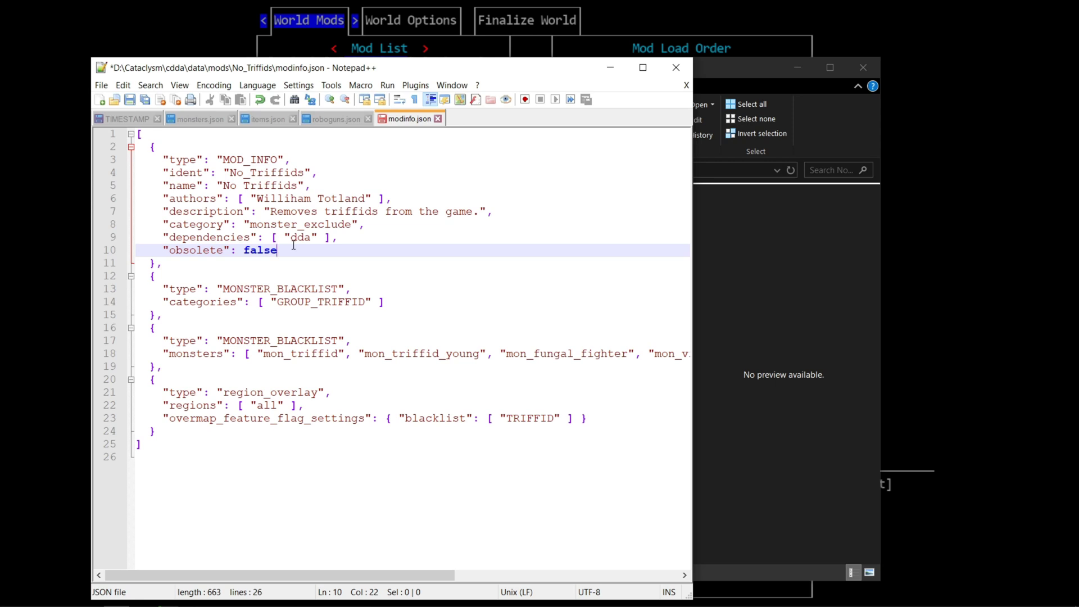
key(ctrl+s)
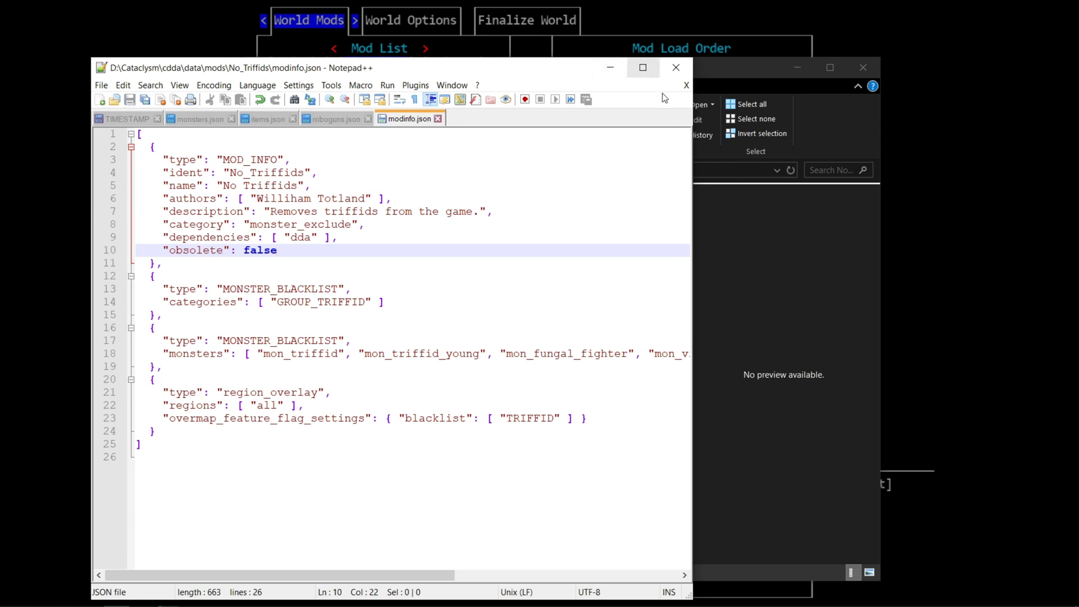
Return to the mods folder in File Explorer and rename the No_Triffids folder as triffidsbegone
click(763, 259)
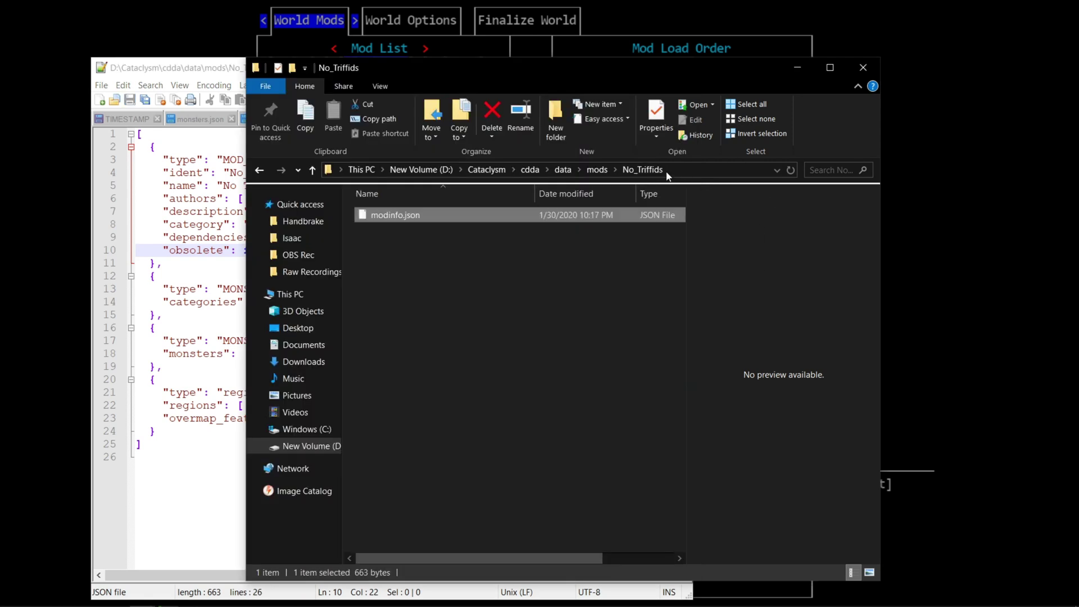
click(597, 170)
scroll(490, 340, down, 3)
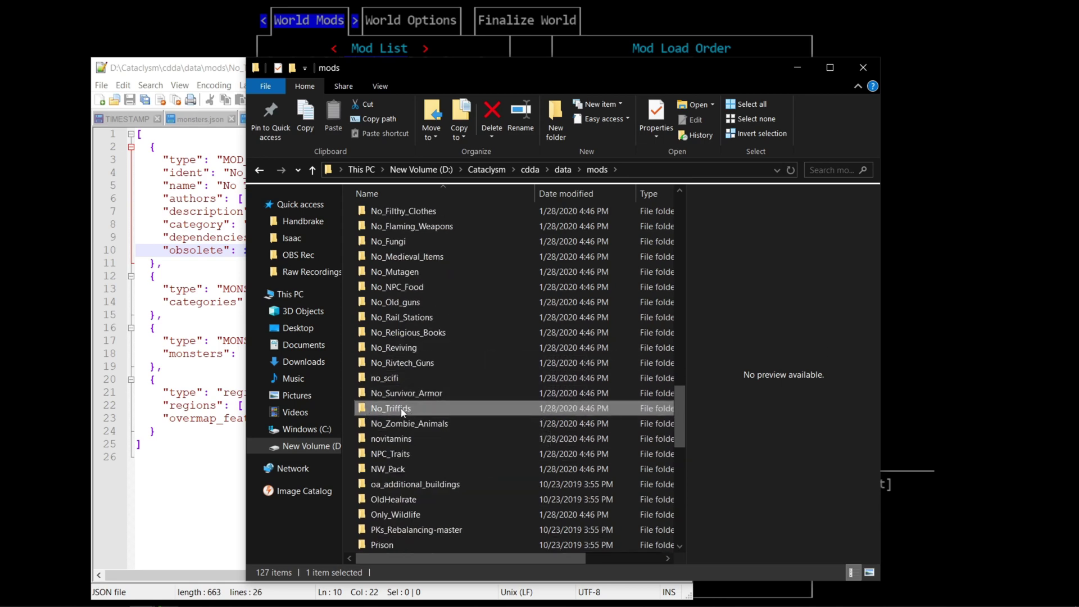
right_click(401, 412)
click(447, 377)
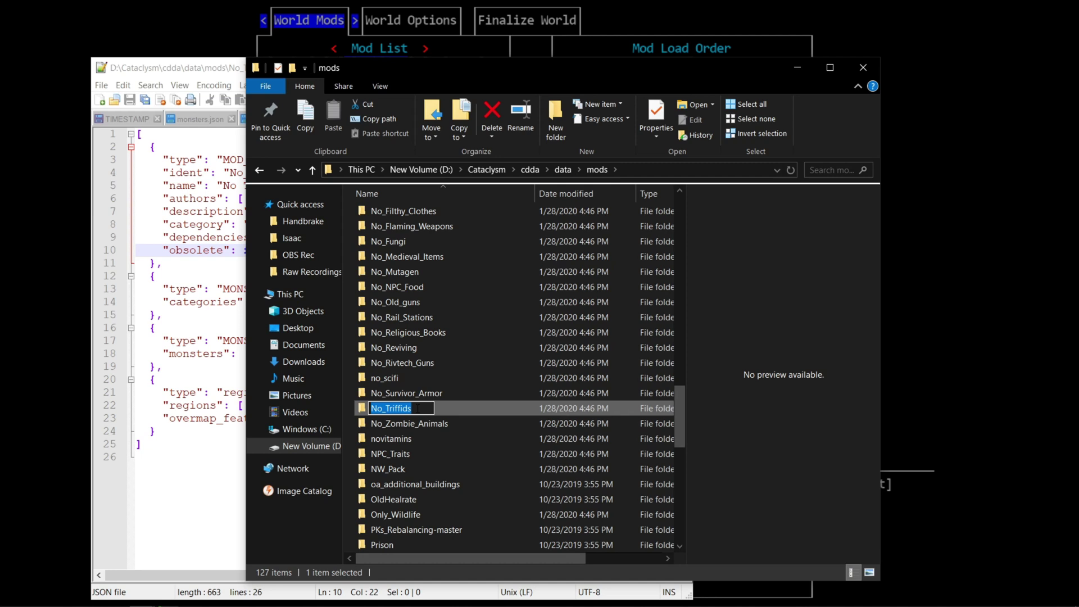
text(triffidsbegone)
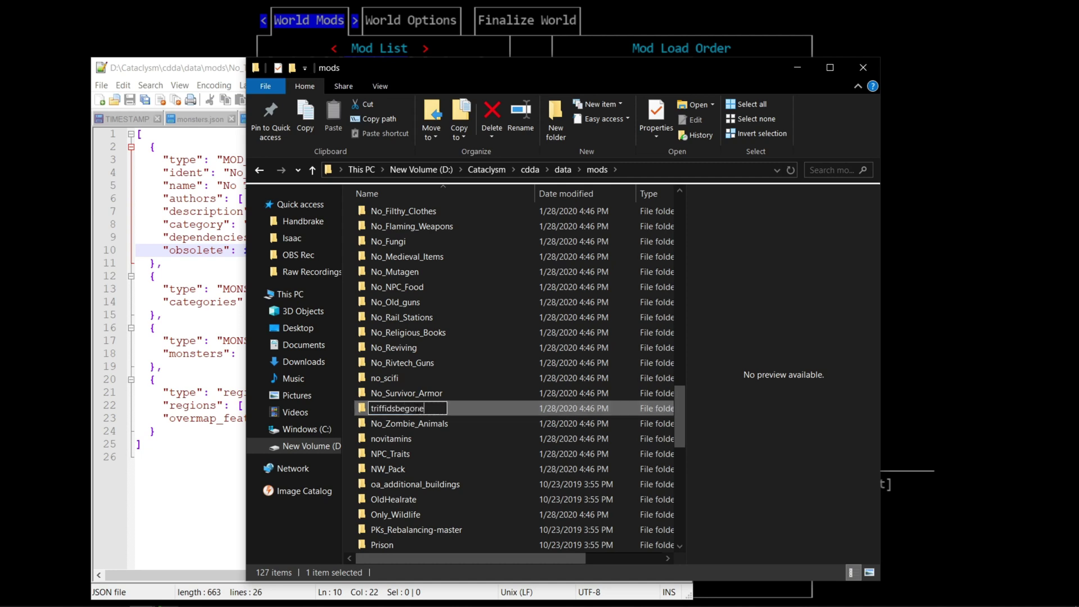
key(Return)
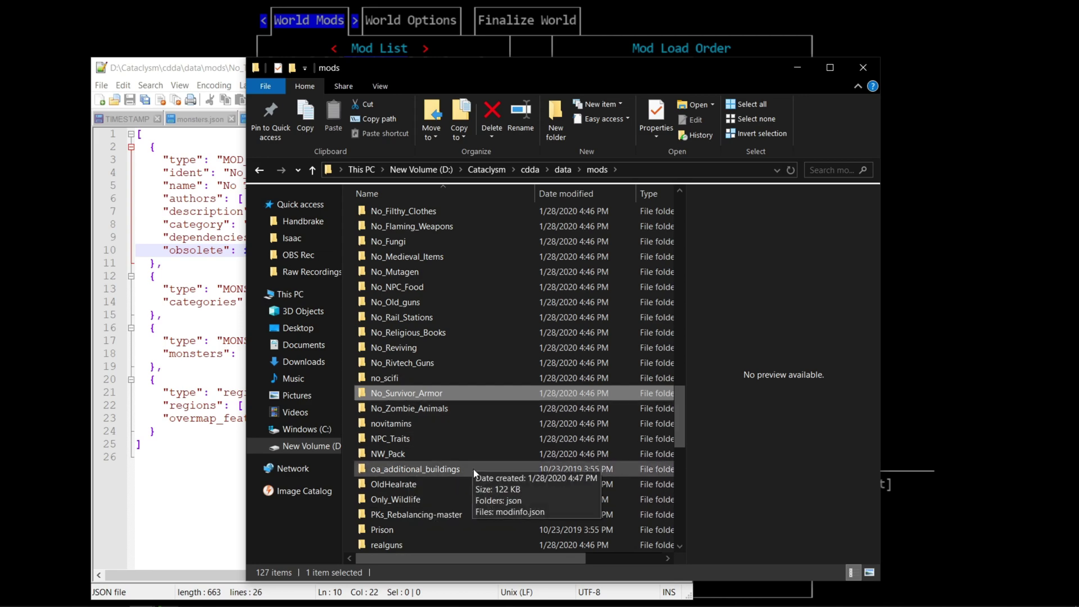
Locate the triffidsbegone folder in the mods list and select it
scroll(470, 465, down, 2)
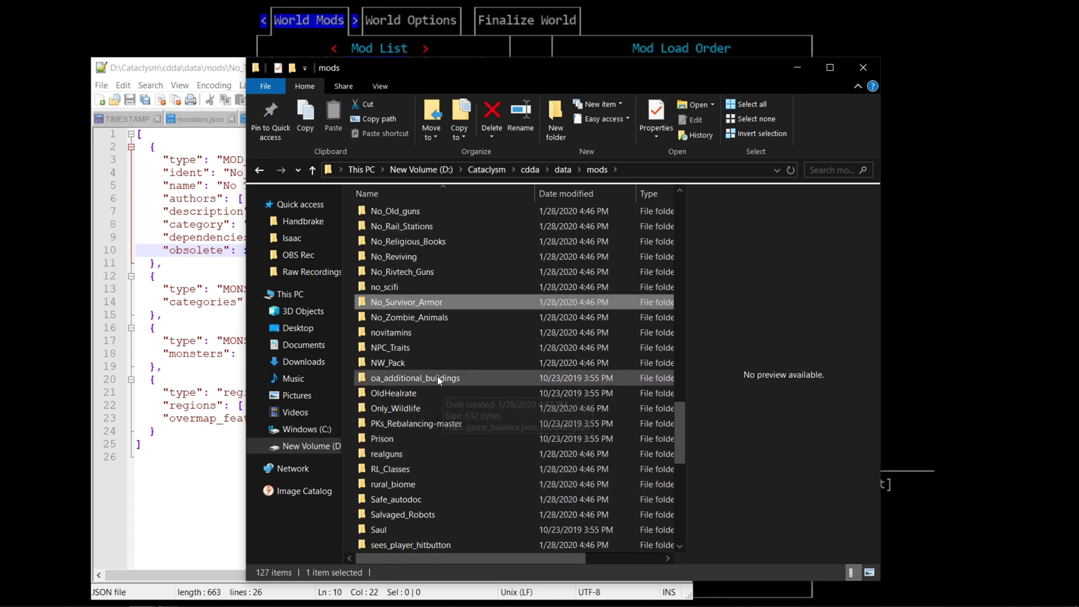
scroll(453, 388, down, 8)
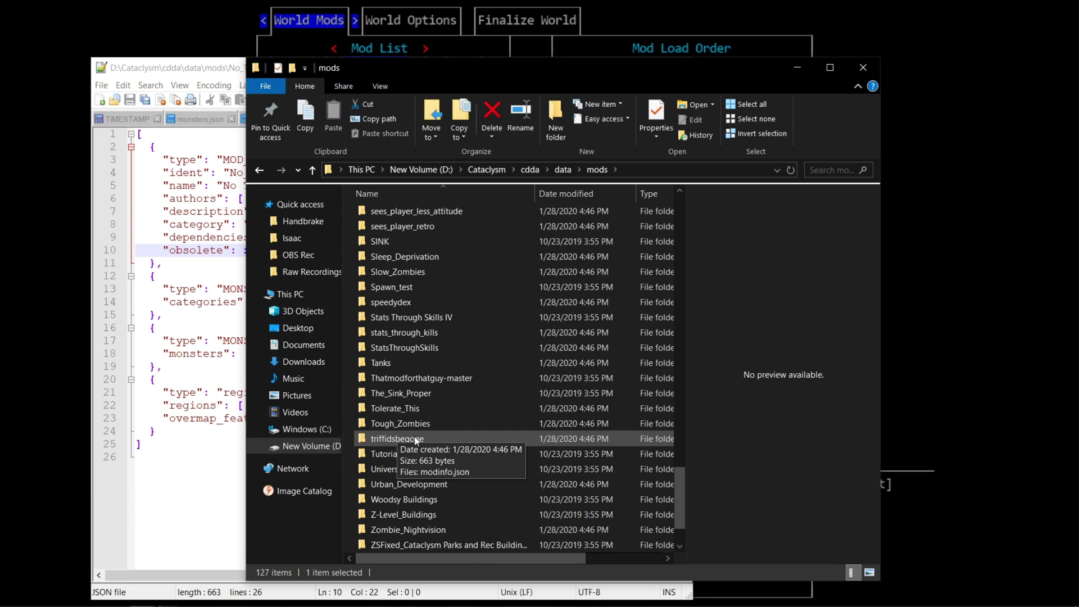
click(413, 437)
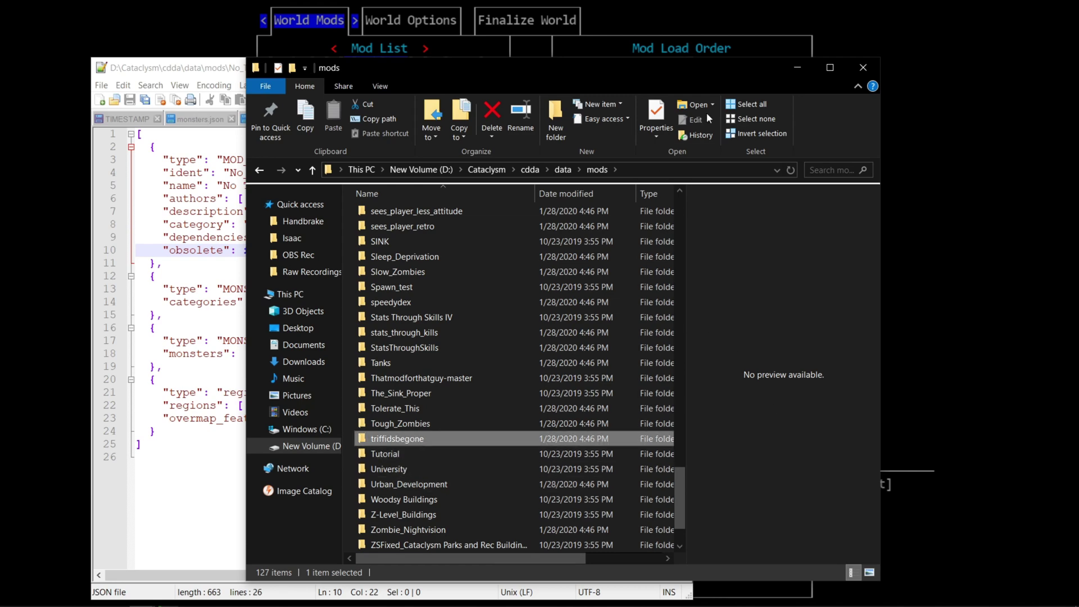
Switch to the Cataclysm game, abandon the world creation, quit and launch the game again
click(1024, 275)
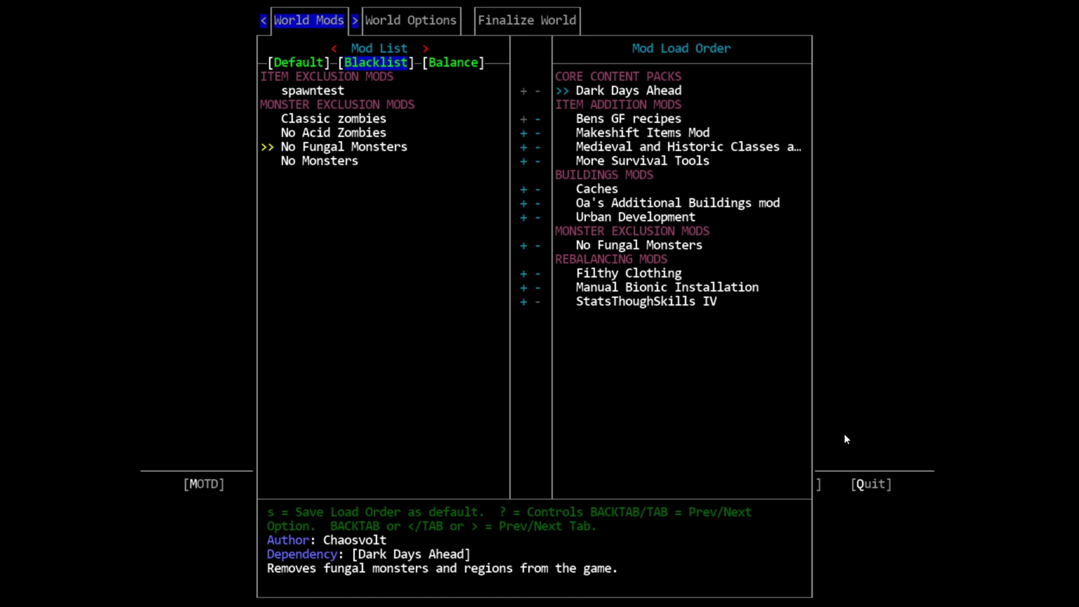
key(Escape)
key(Y)
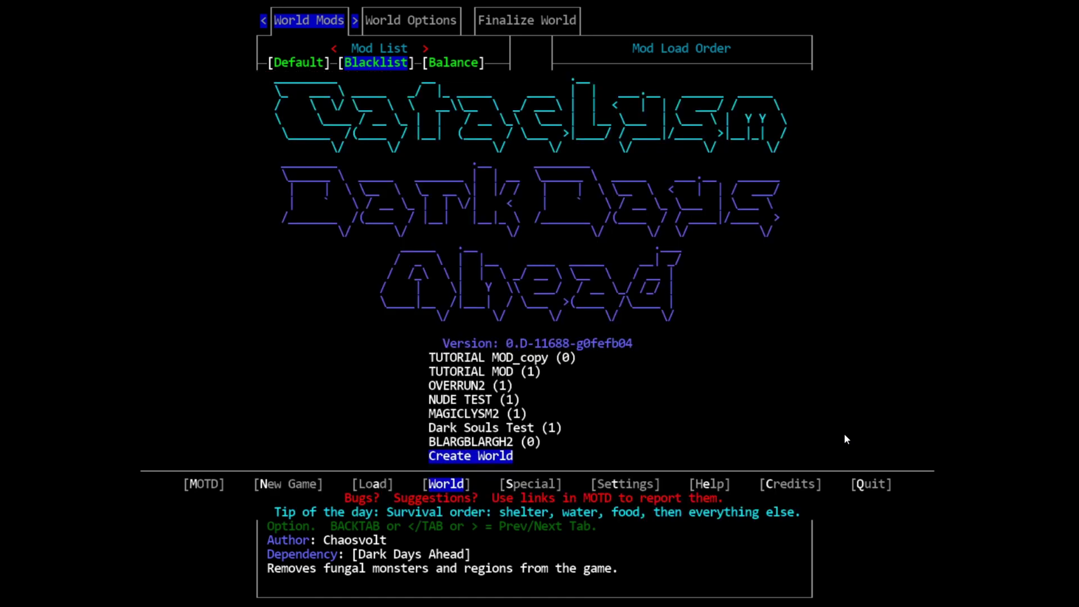
key(Escape)
key(Escape)
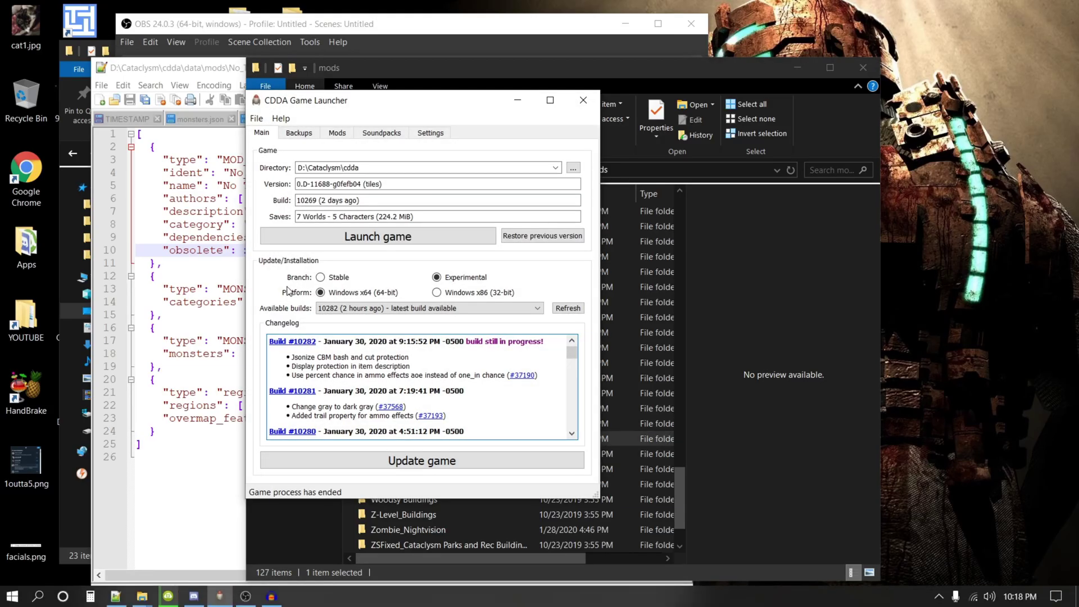
click(719, 265)
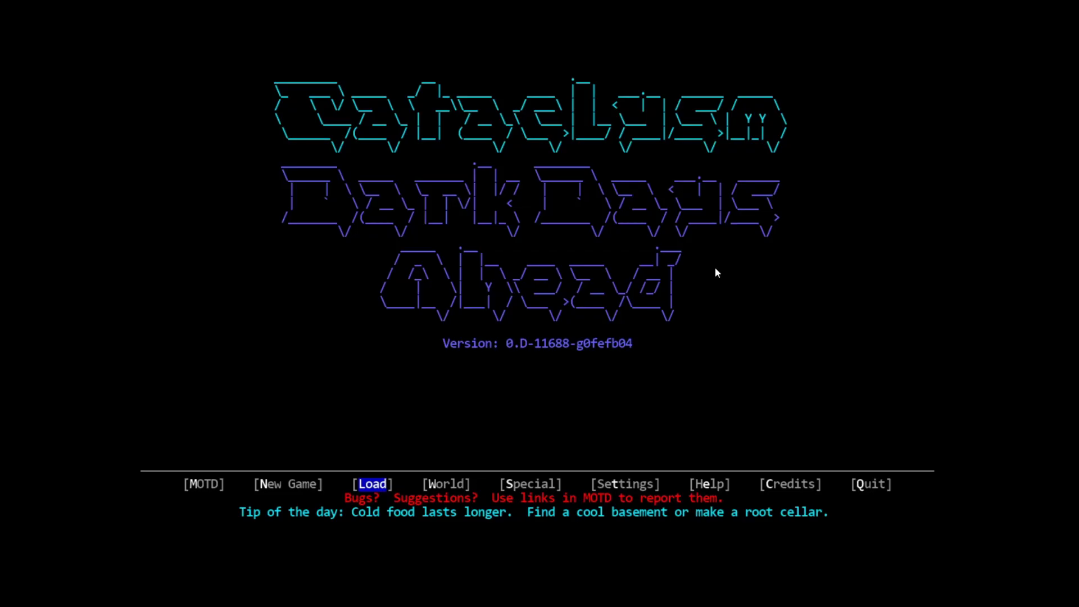
Start creating a new world from the game's main menu
key(Return)
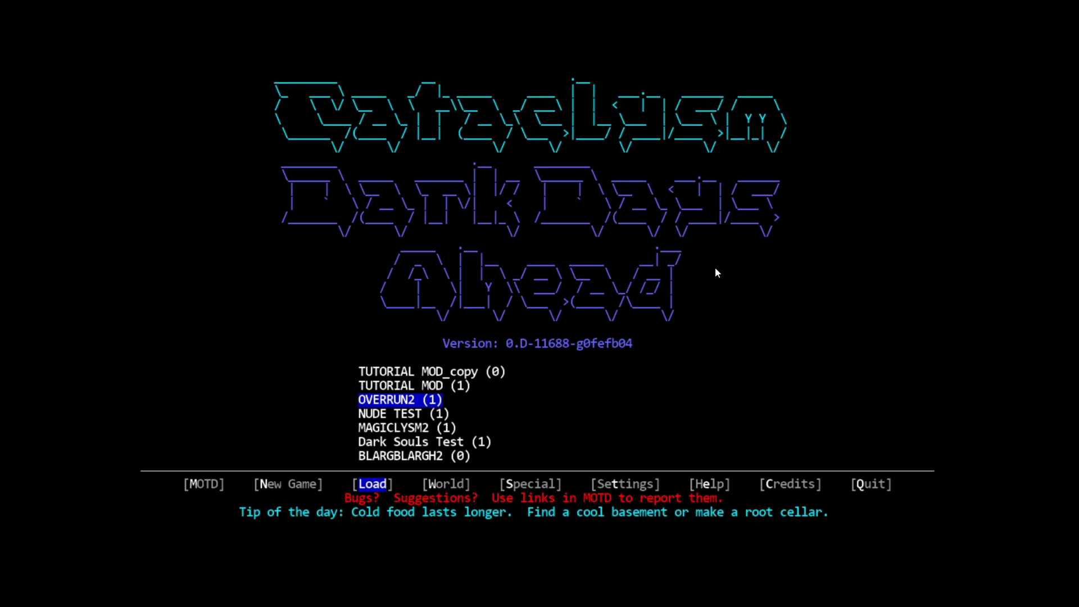
key(Escape)
key(Right)
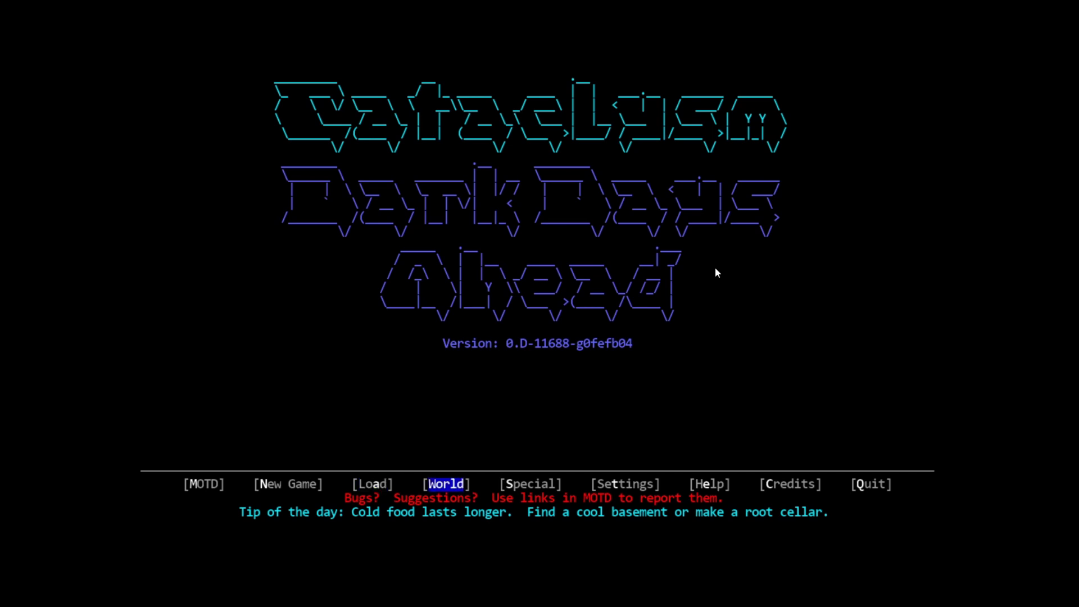
key(Return)
key(Return)
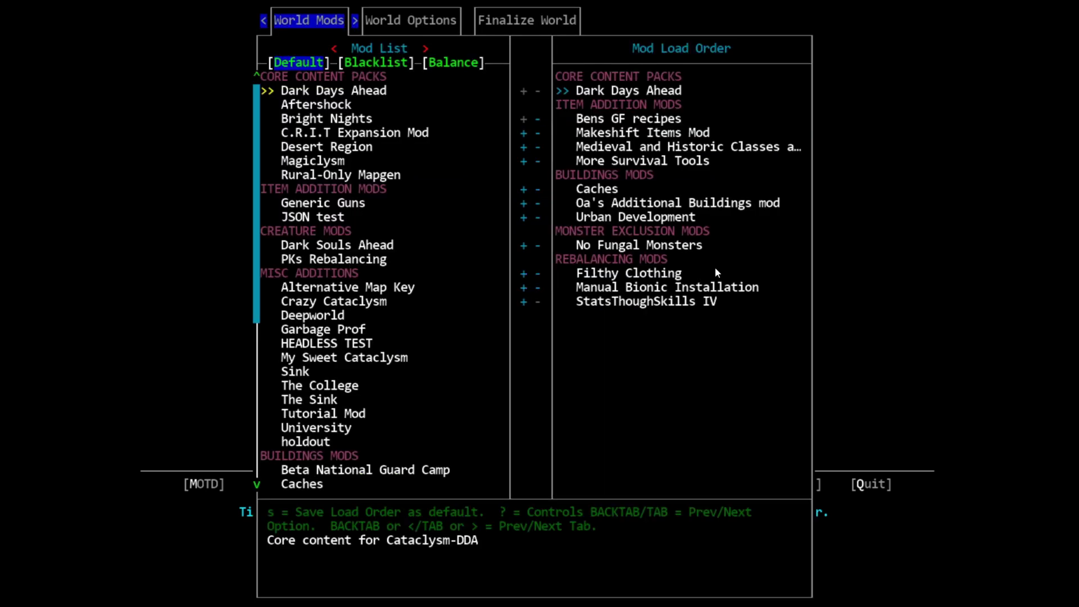
Show the Blacklist mods and highlight No Triffids among the monster exclusion mods
key(Right)
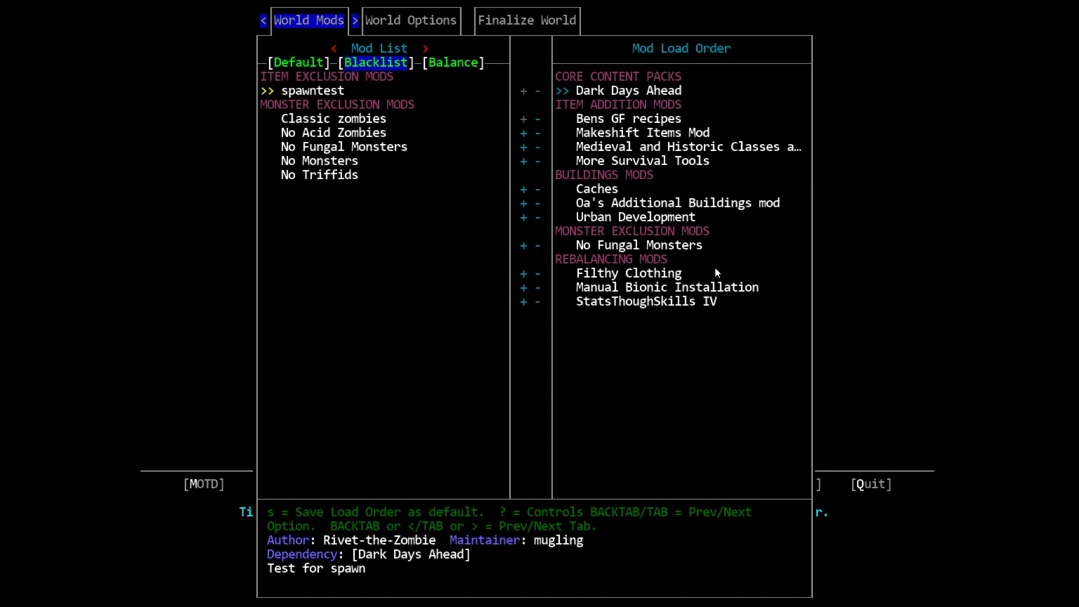
key(Down)
key(Down)
key(Down)
key(Down)
key(Down)
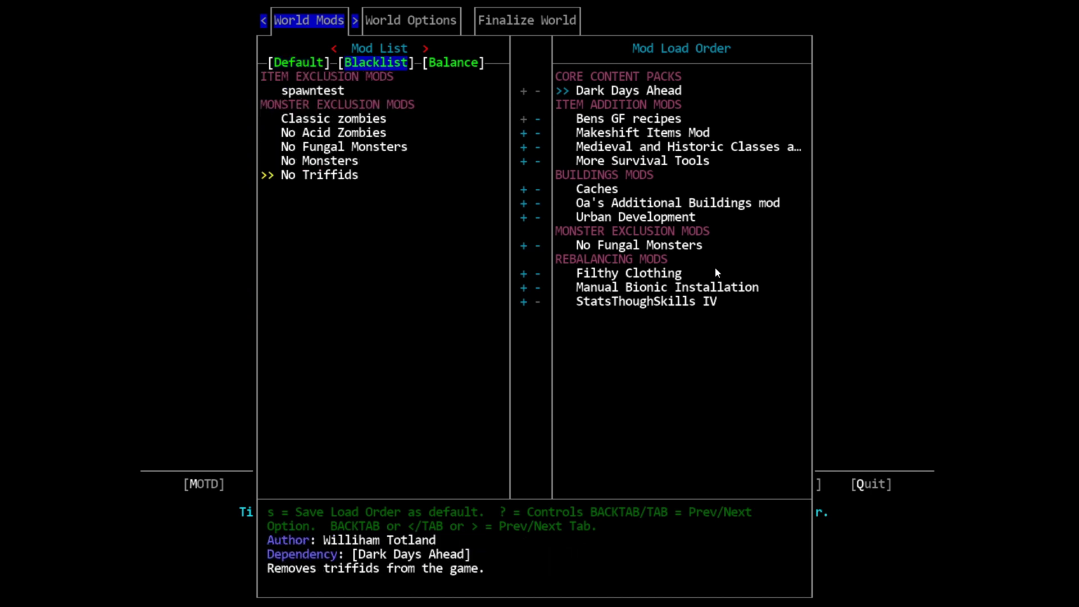